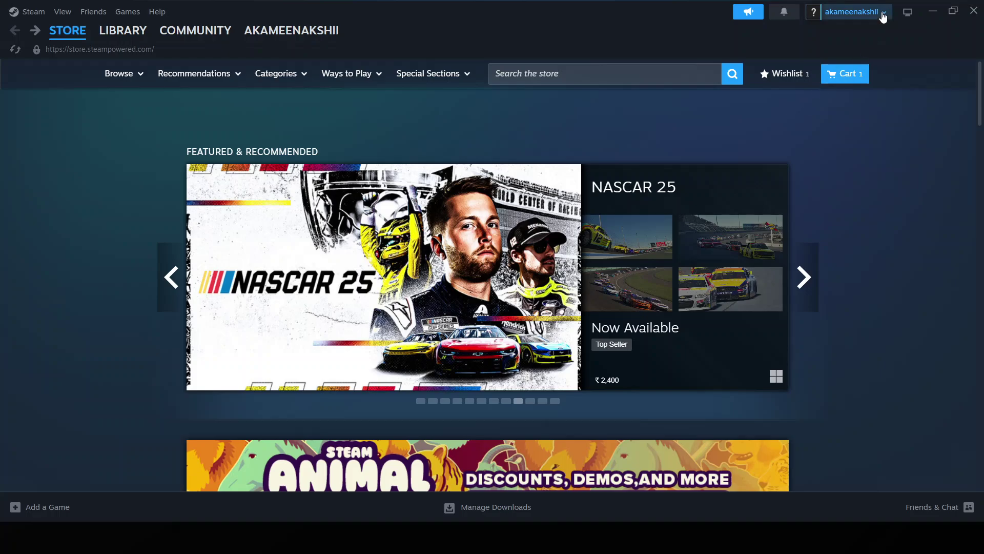
Switch to Google Chrome, search Google for "steam" and open the Welcome to Steam store site
click(852, 12)
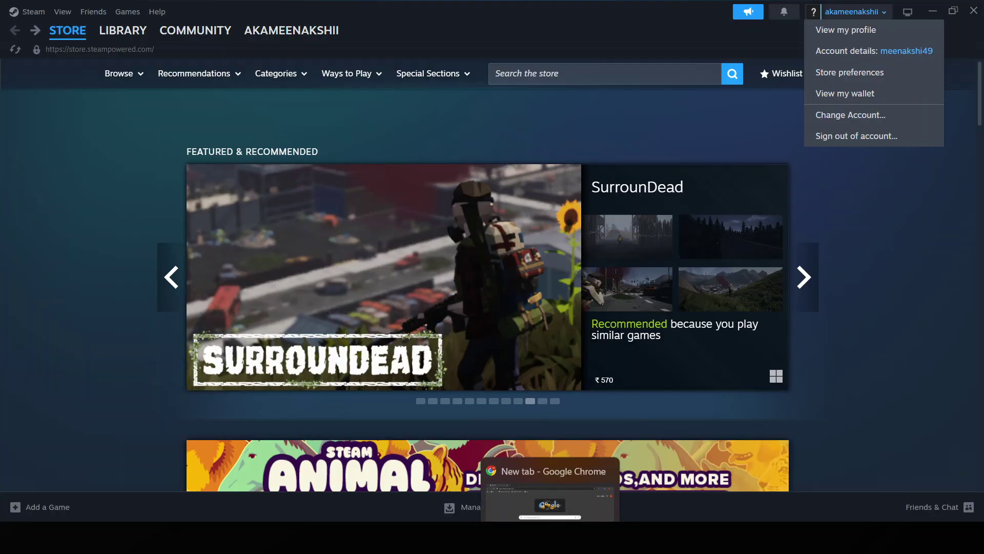
key(alt+Tab)
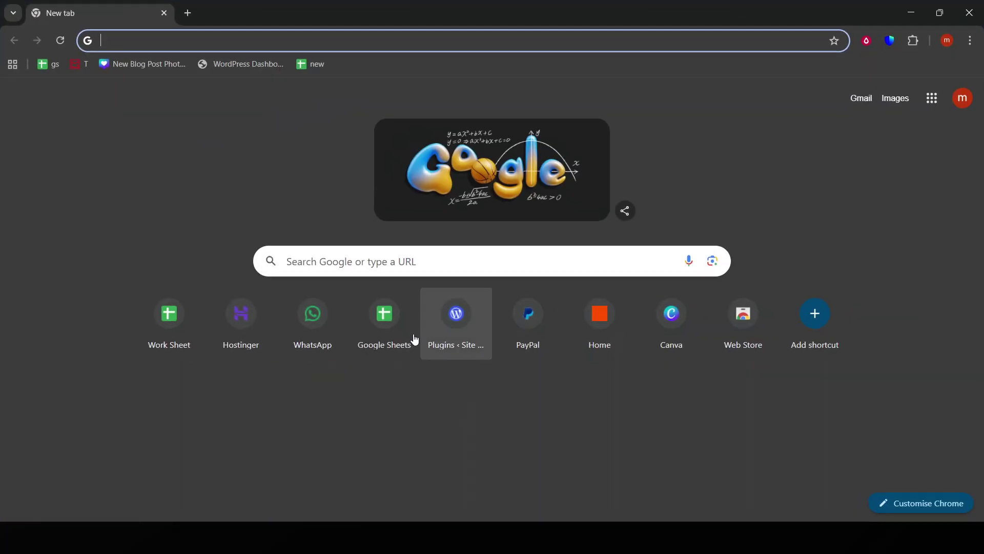
text(st)
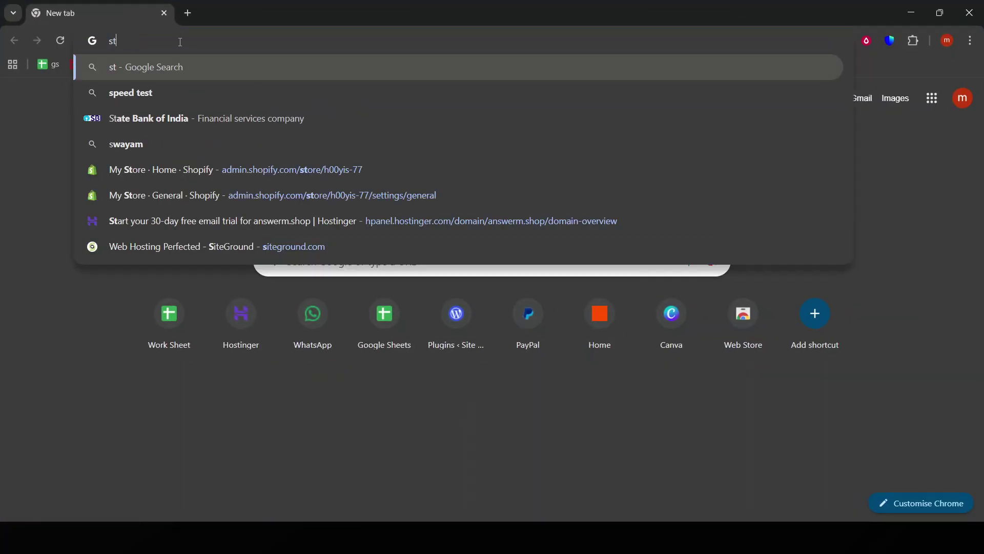
text(eam)
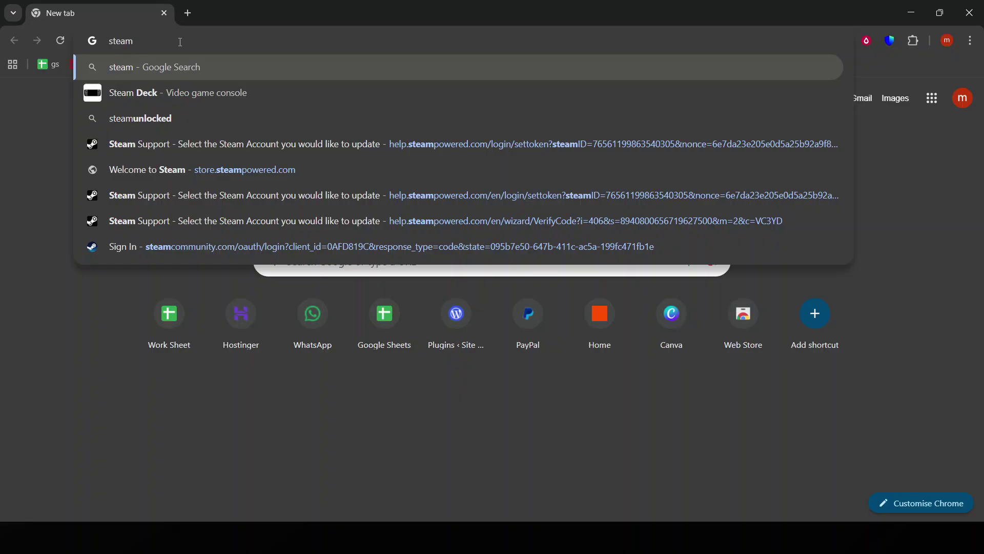
key(Return)
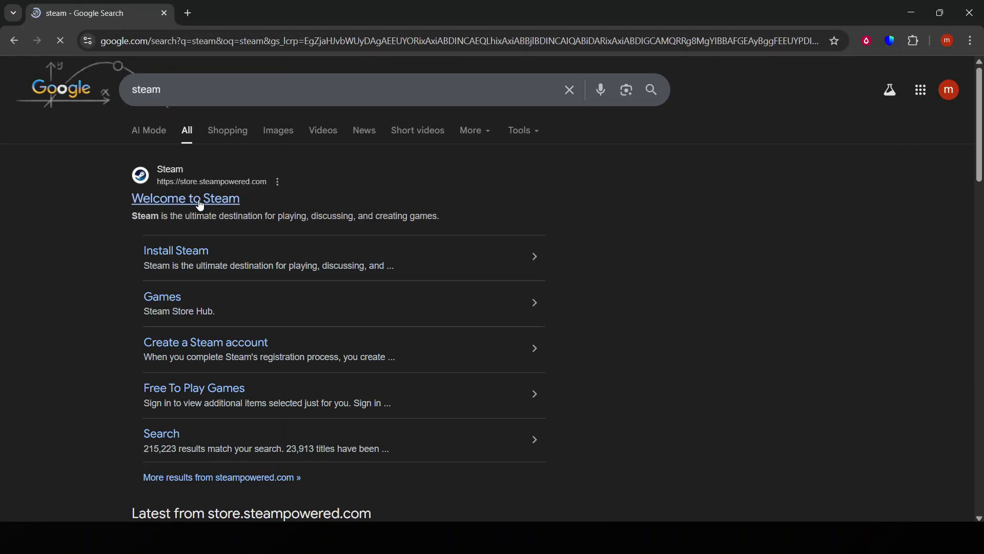
click(215, 200)
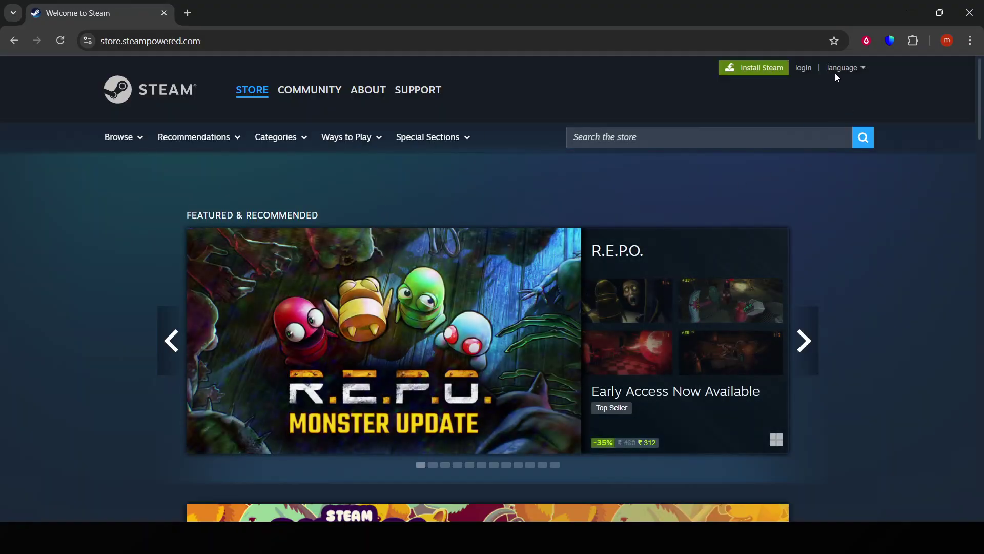
Go to the Steam sign-in page and open the form for creating a new account
click(803, 69)
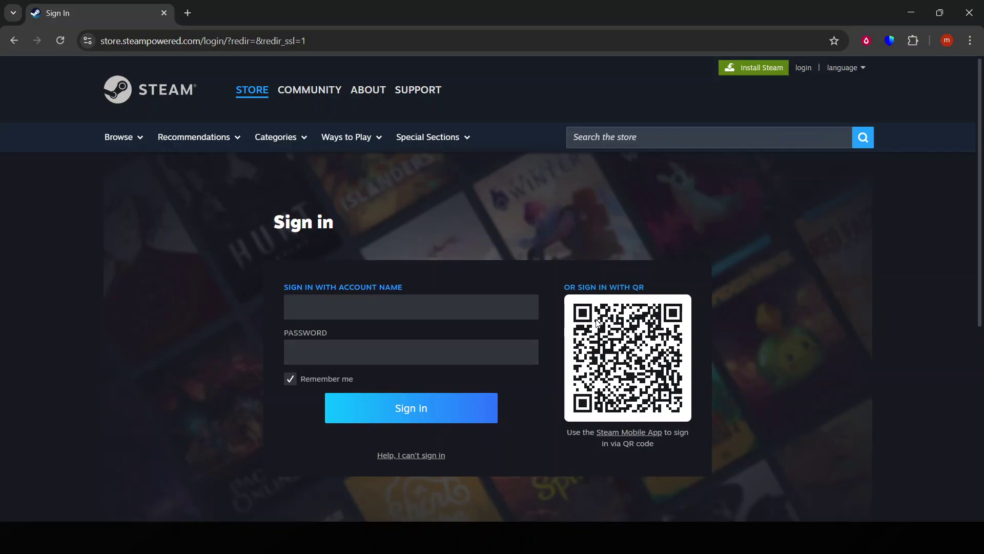
scroll(597, 324, down, 2)
scroll(566, 348, down, 3)
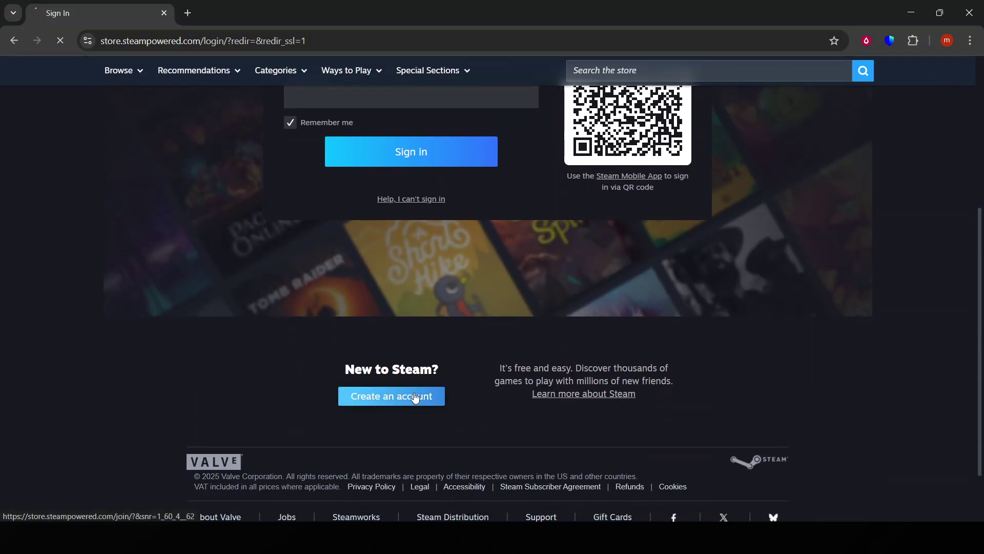
click(390, 398)
Fill in the e-mail address and its confirmation with a saved address, and complete the "I am human" check
click(195, 266)
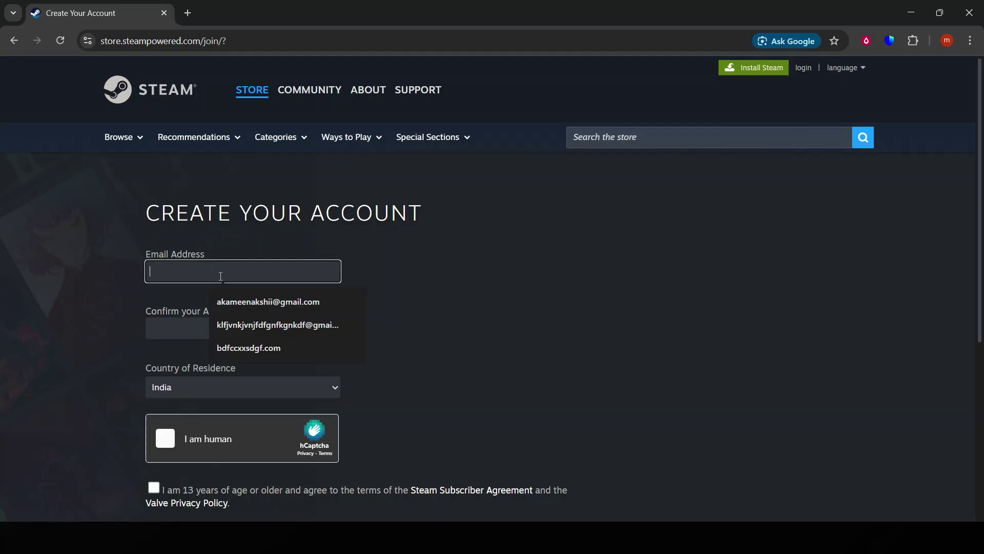
click(251, 291)
click(219, 327)
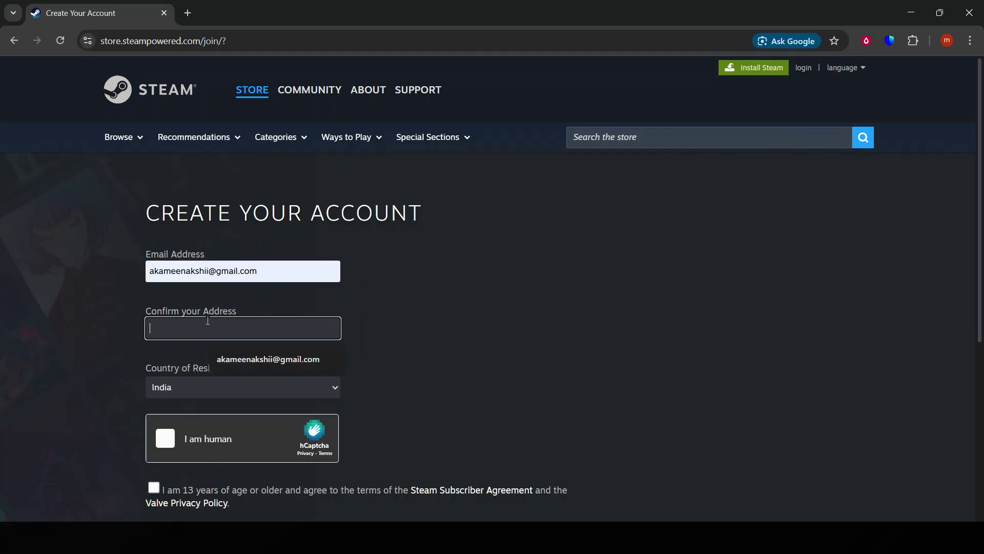
click(250, 359)
click(170, 442)
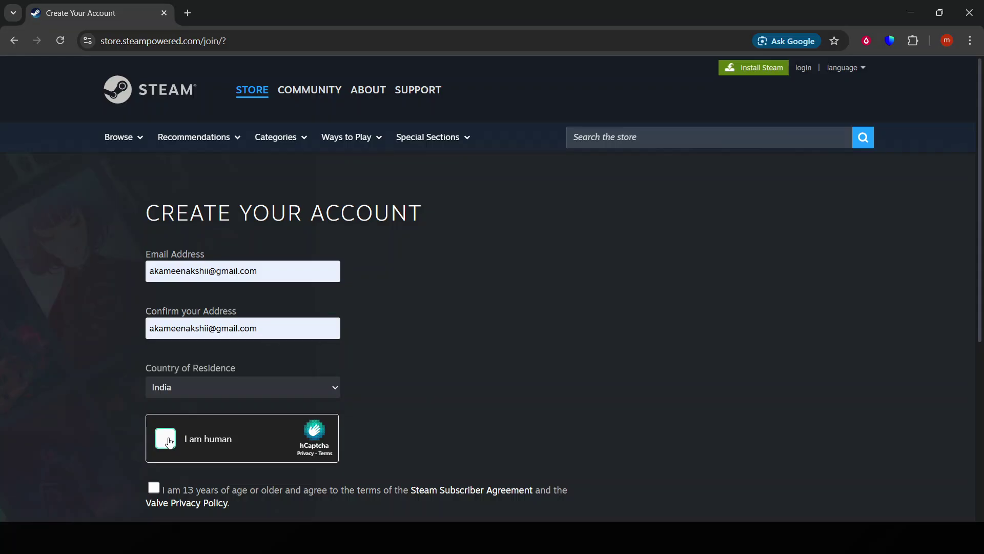
Replace the e-mail address with another saved address and copy it into the confirmation field
drag(247, 271, 134, 254)
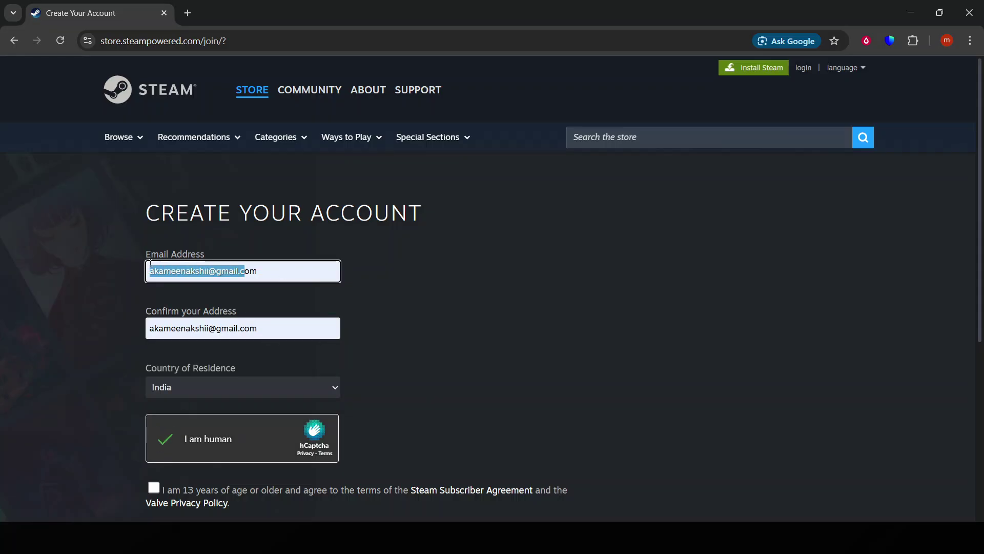
key(BackSpace)
drag(195, 271, 108, 260)
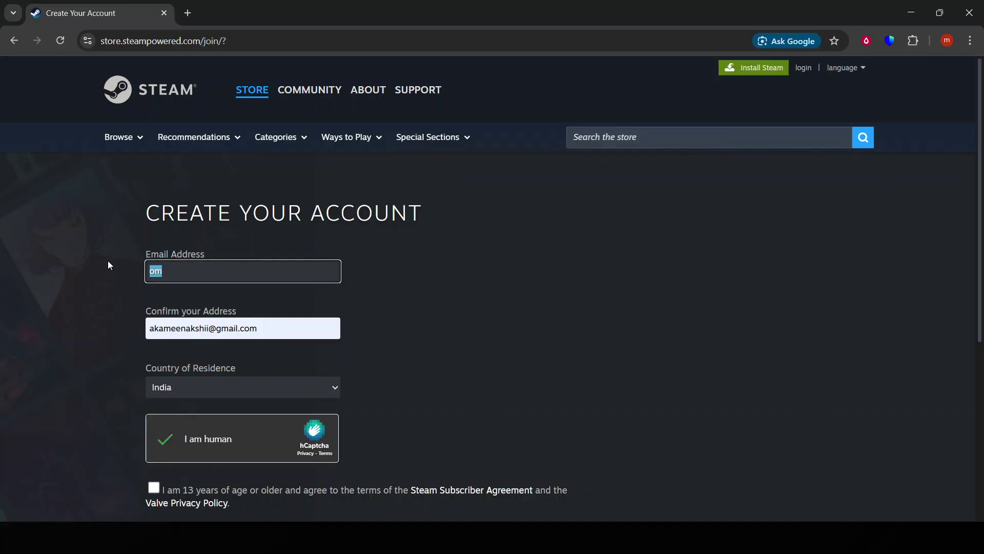
key(BackSpace)
click(254, 326)
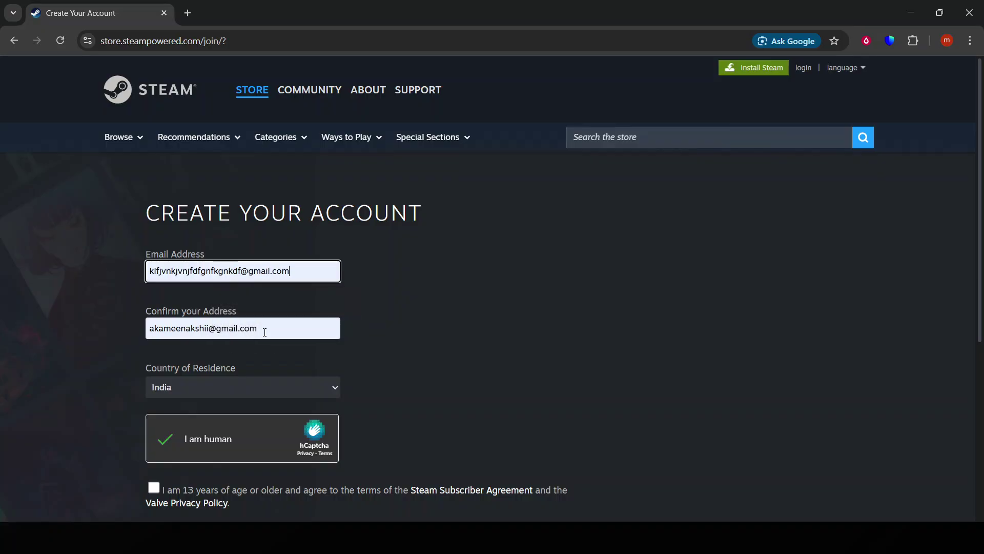
drag(263, 329, 77, 312)
key(BackSpace)
drag(298, 274, 72, 270)
key(ctrl+c)
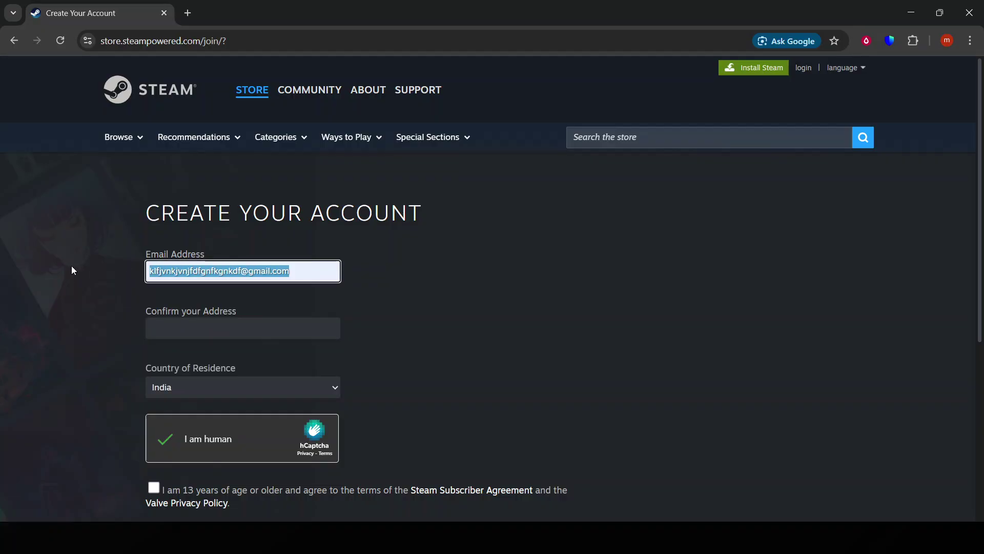
click(221, 328)
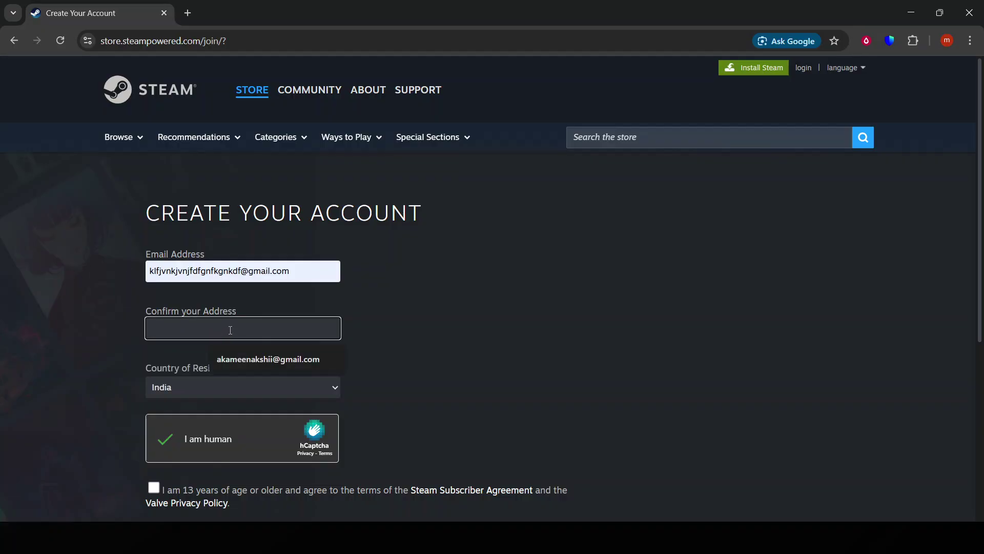
key(ctrl+v)
Confirm being 13 or older and agree to the Steam Subscriber Agreement and Valve Privacy Policy
scroll(374, 386, down, 5)
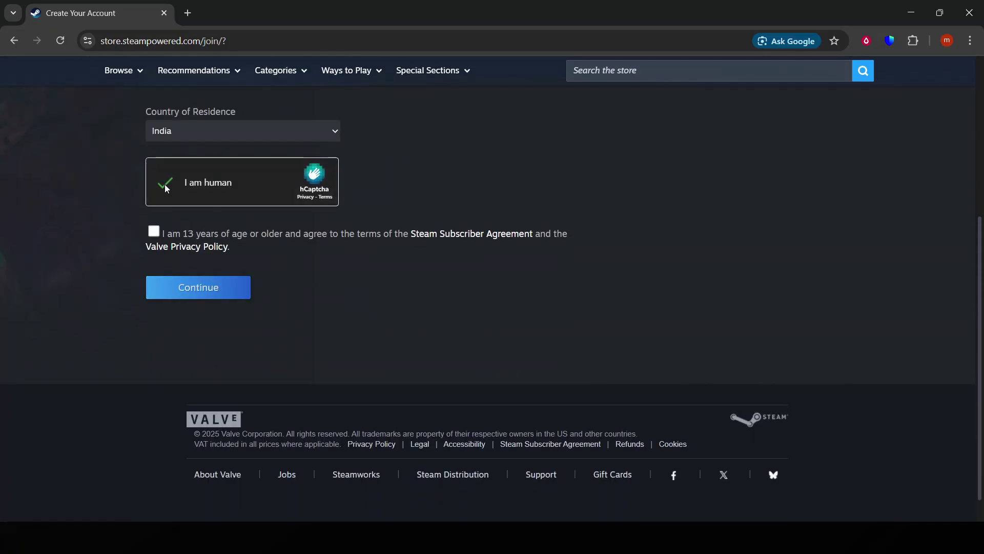
click(155, 232)
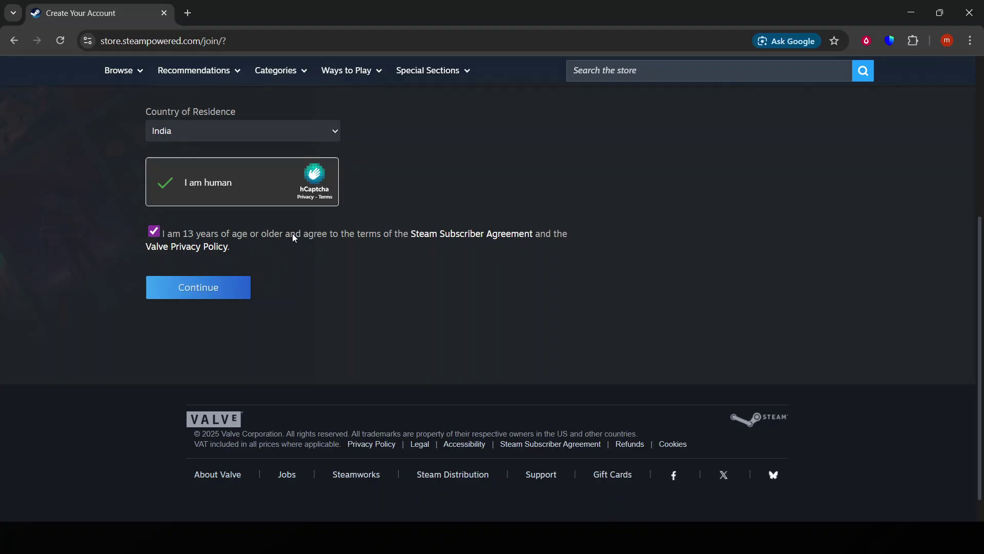
scroll(446, 269, up, 5)
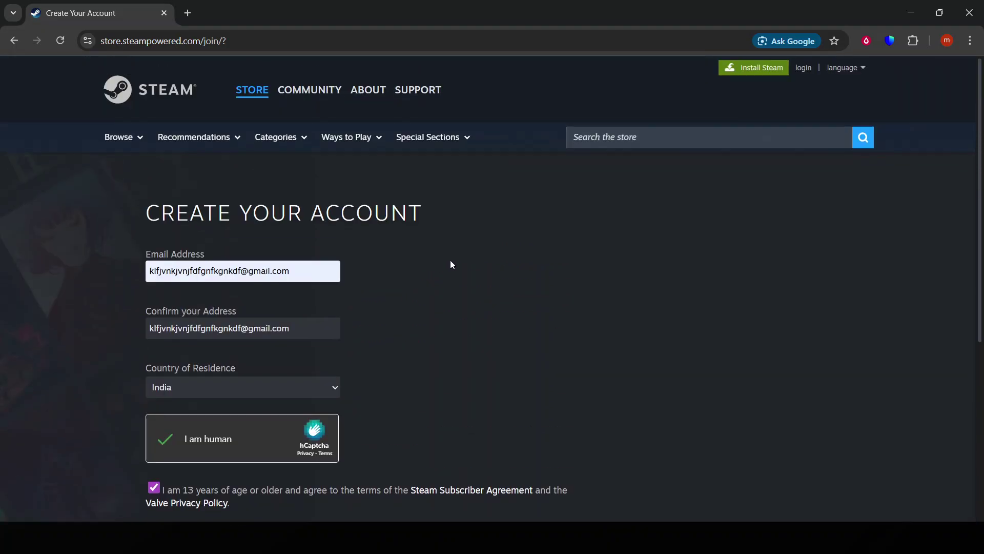
scroll(450, 260, down, 1)
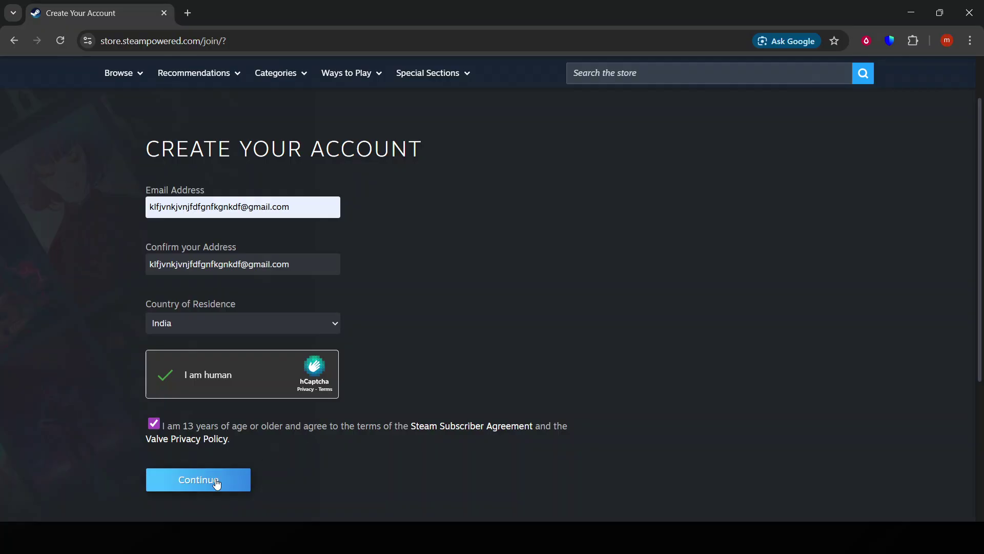
View the Gmail inbox in a separate tab, return to the account creation form and close the inbox
click(188, 13)
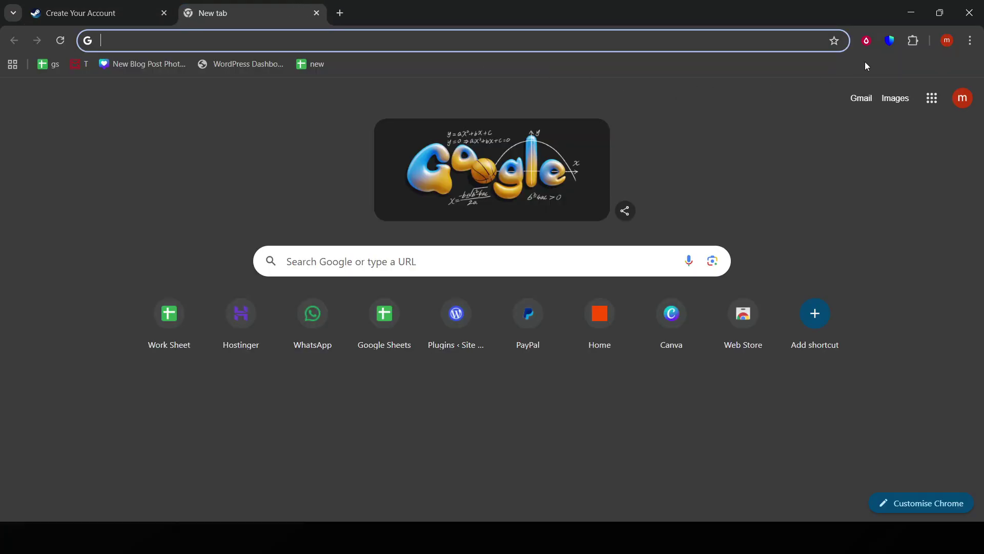
click(860, 101)
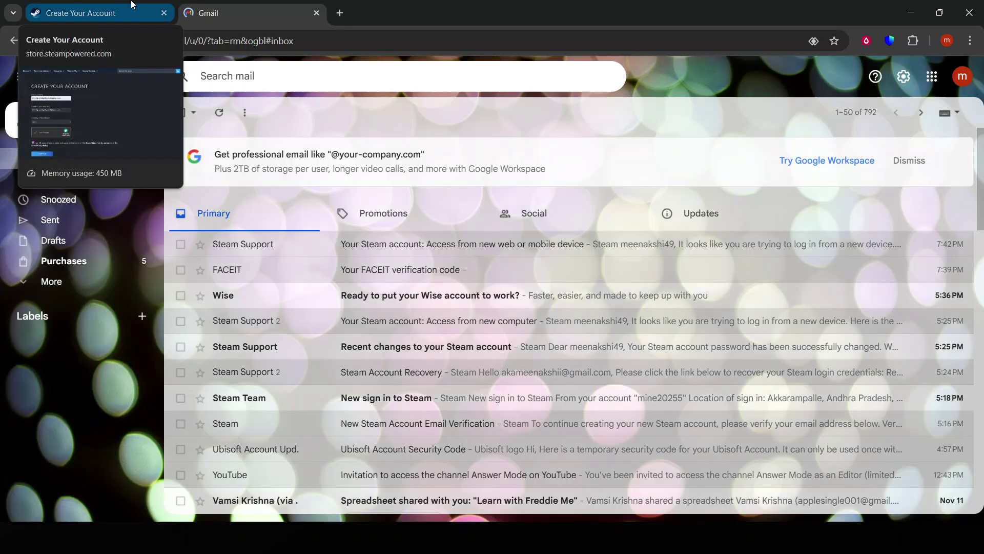
click(102, 13)
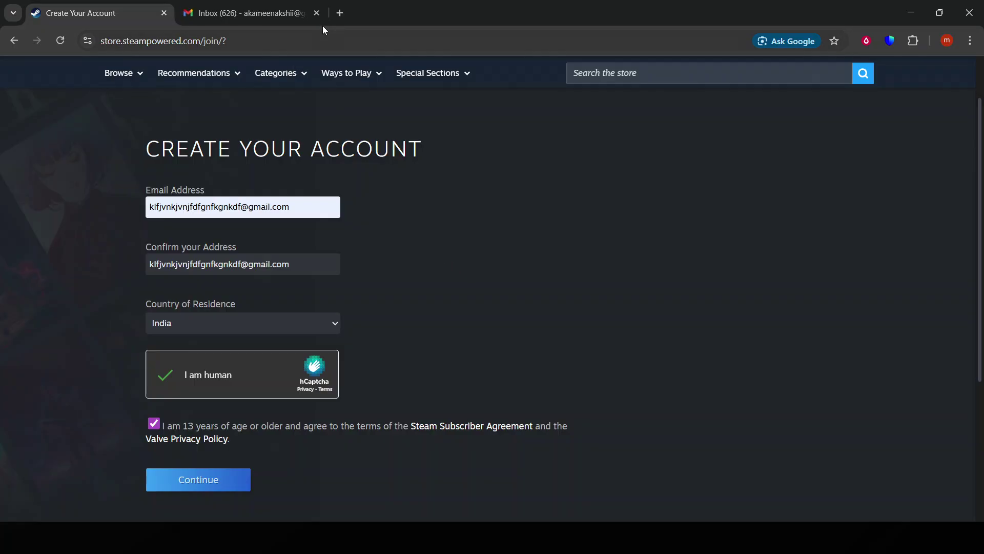
click(317, 13)
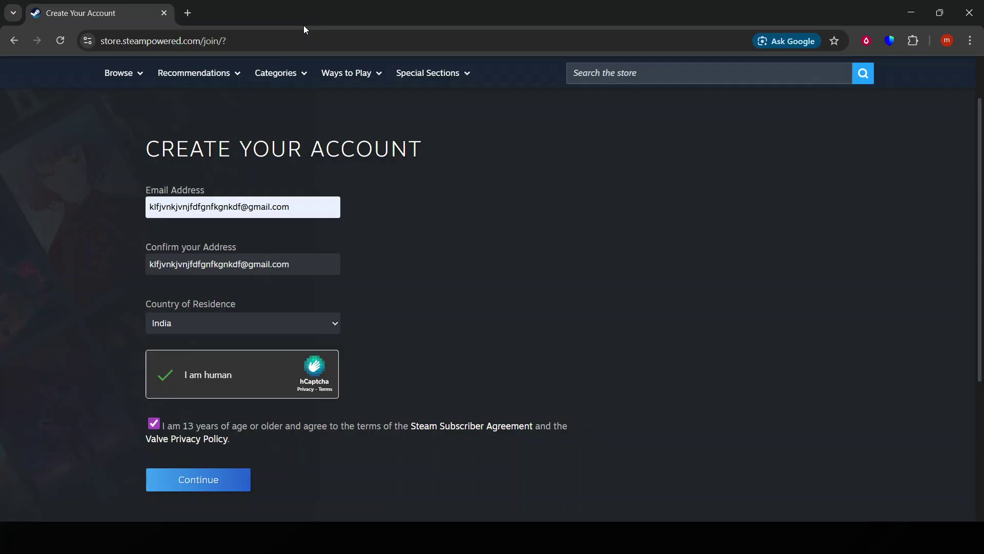
Submit the account creation form, go back to the sign-in page and reopen a fresh account creation form
click(212, 481)
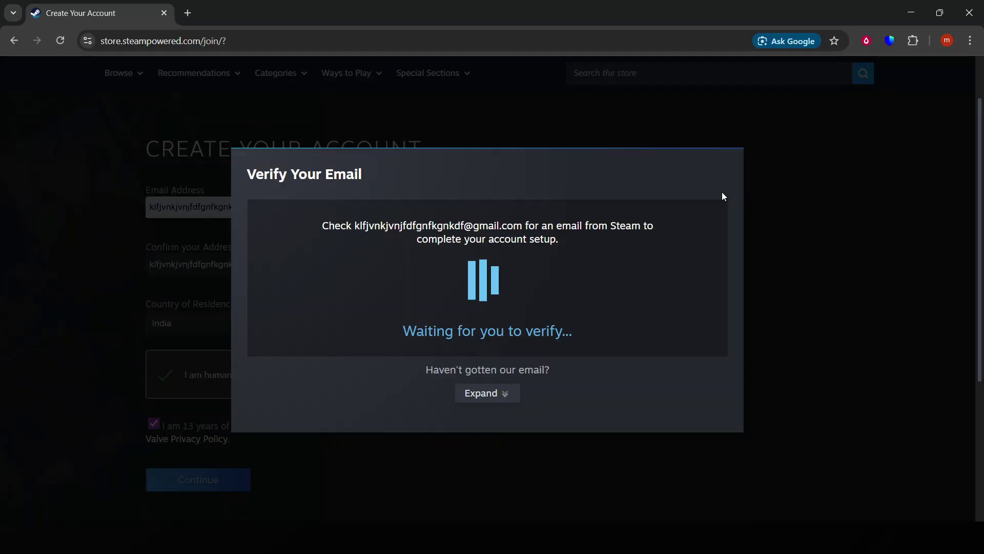
click(14, 42)
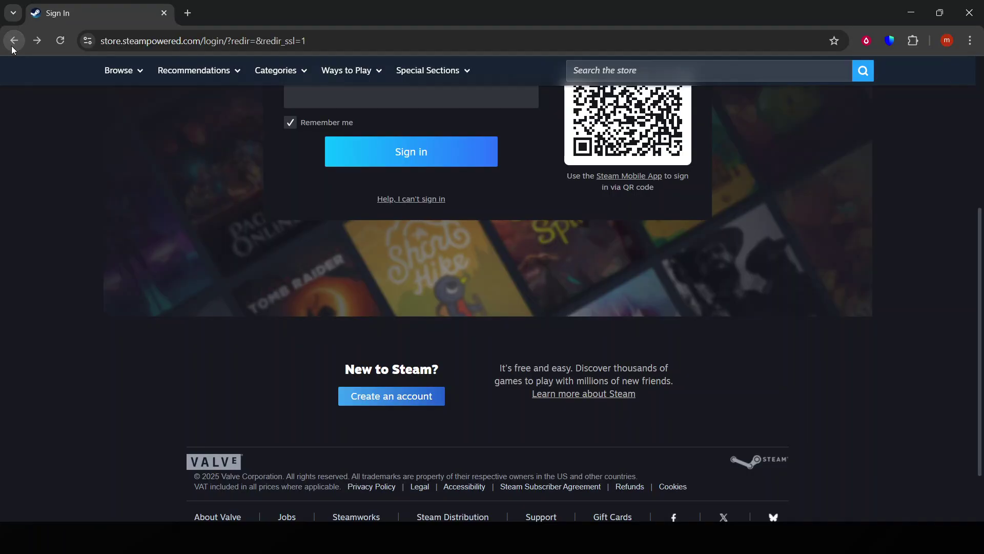
click(410, 401)
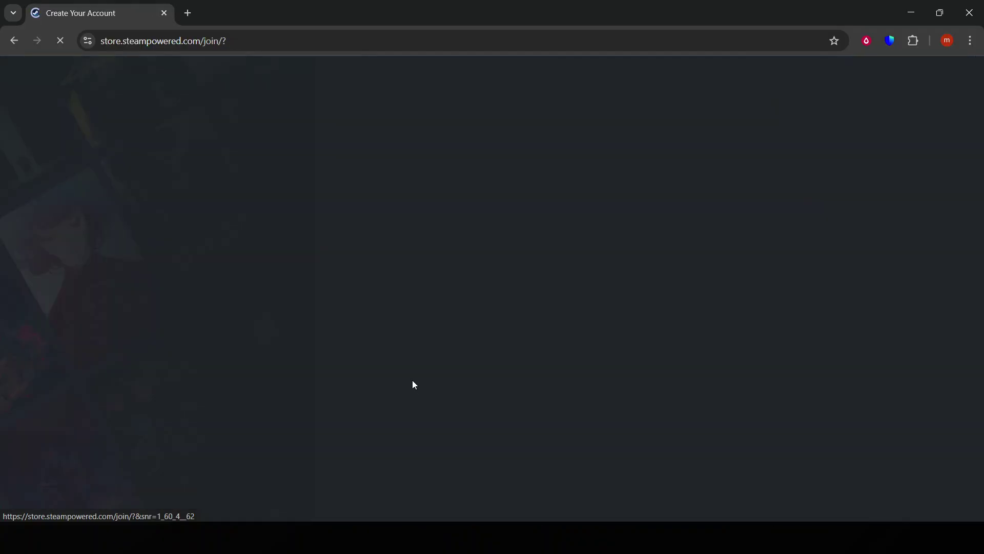